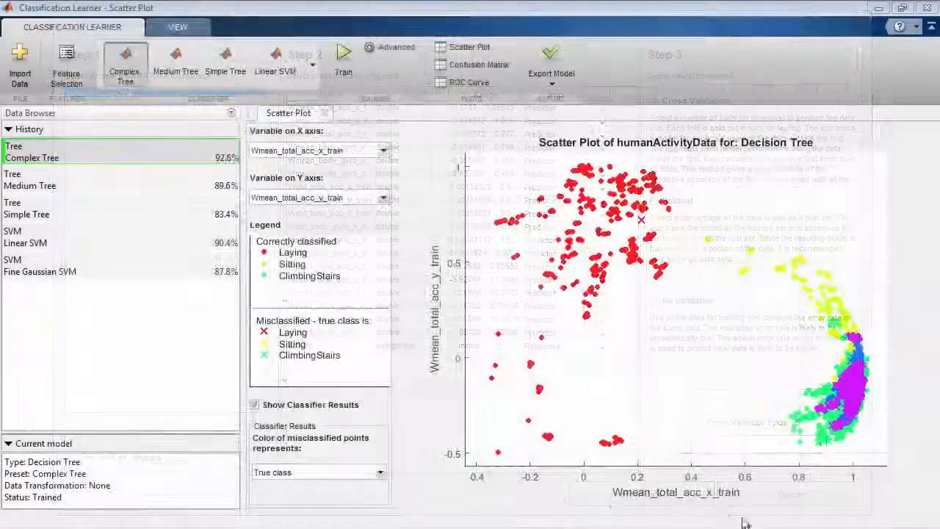
Plot Wmean_total_acc_z_train on the scatter plot's X axis and exclude Wmean_total_acc_x_train and Wmean_total_acc_y_train from the features
{"action": "left_click", "coordinate": [359, 151]}
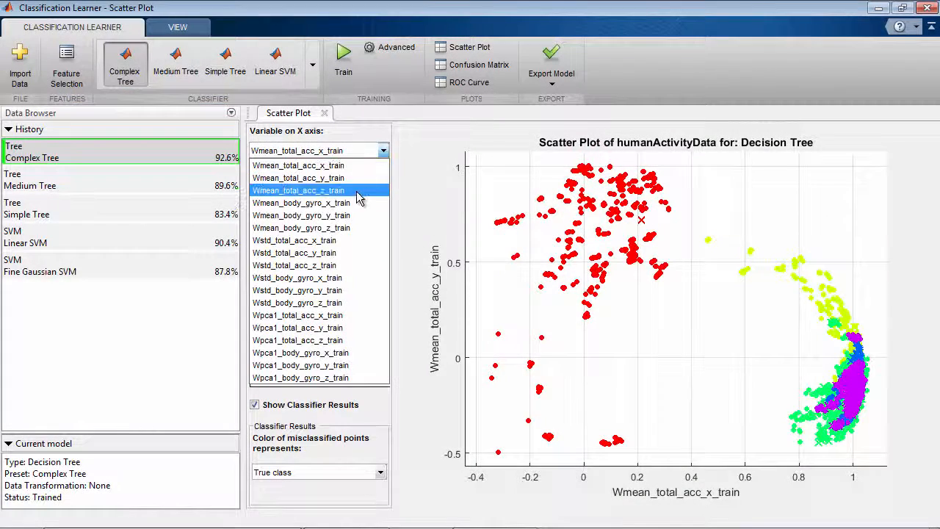
{"action": "left_click", "coordinate": [359, 188]}
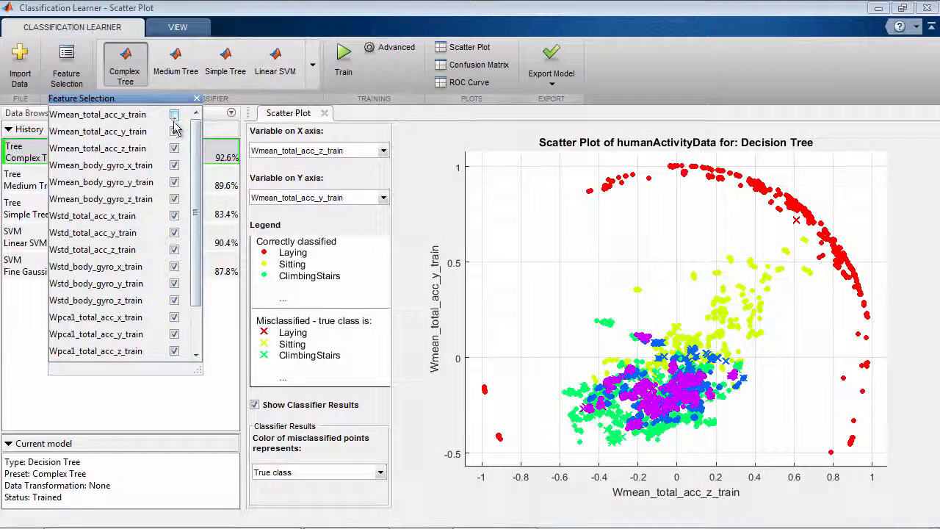
{"action": "left_click", "coordinate": [174, 130]}
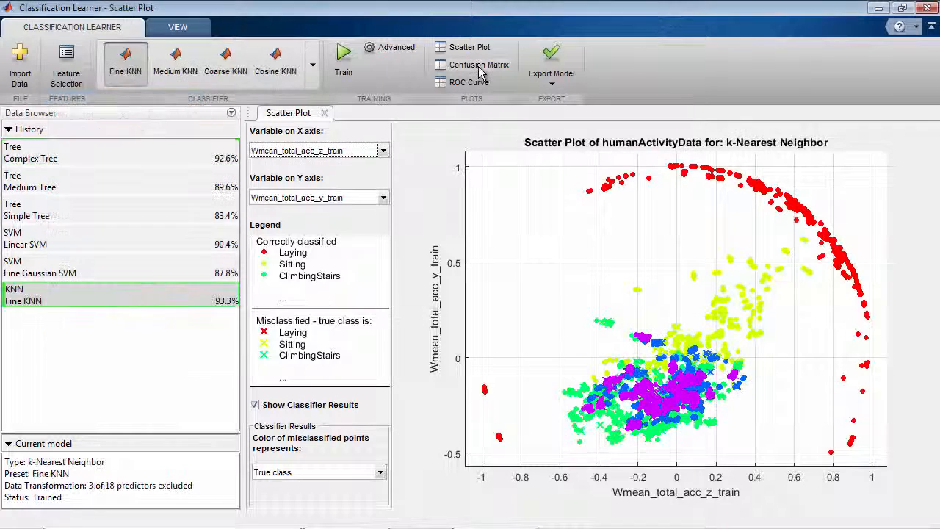
View the Fine KNN model's confusion matrix and look through the available classifier types and model export options
{"action": "left_click", "coordinate": [474, 64]}
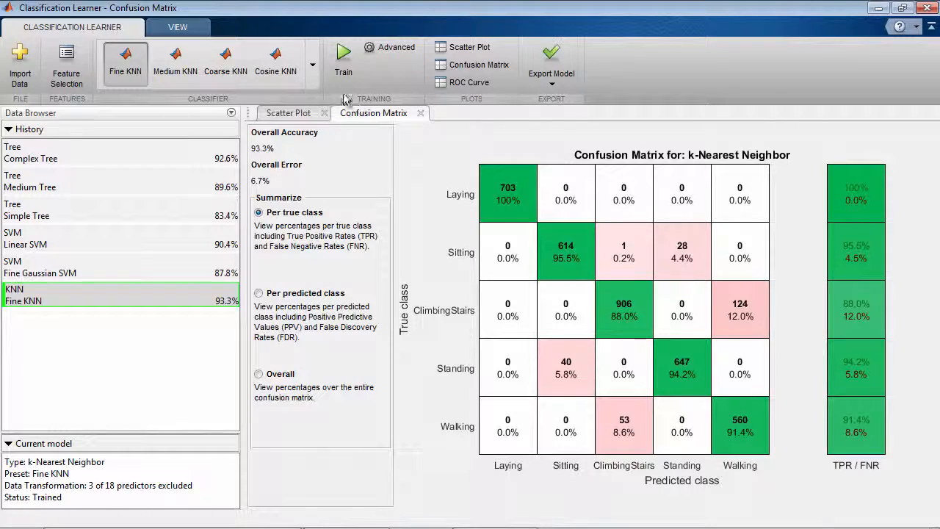
{"action": "left_click", "coordinate": [316, 73]}
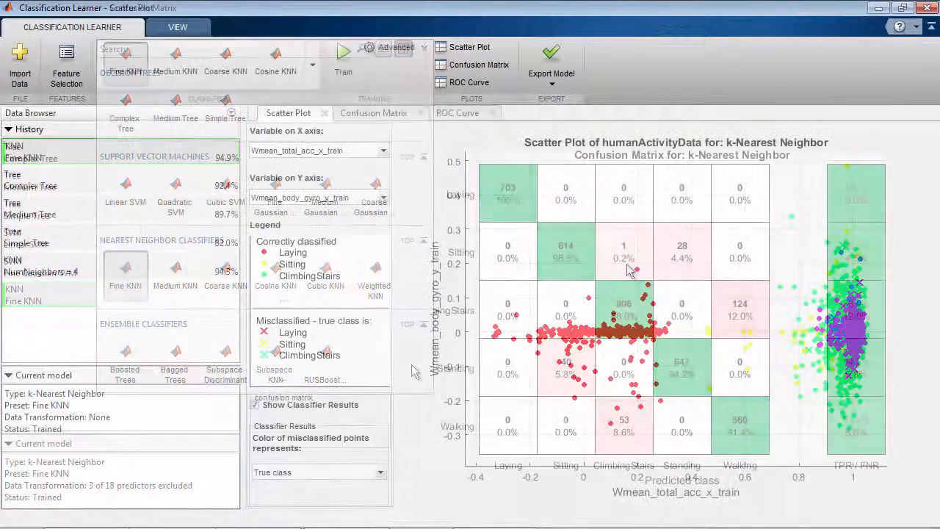
{"action": "left_click", "coordinate": [551, 77]}
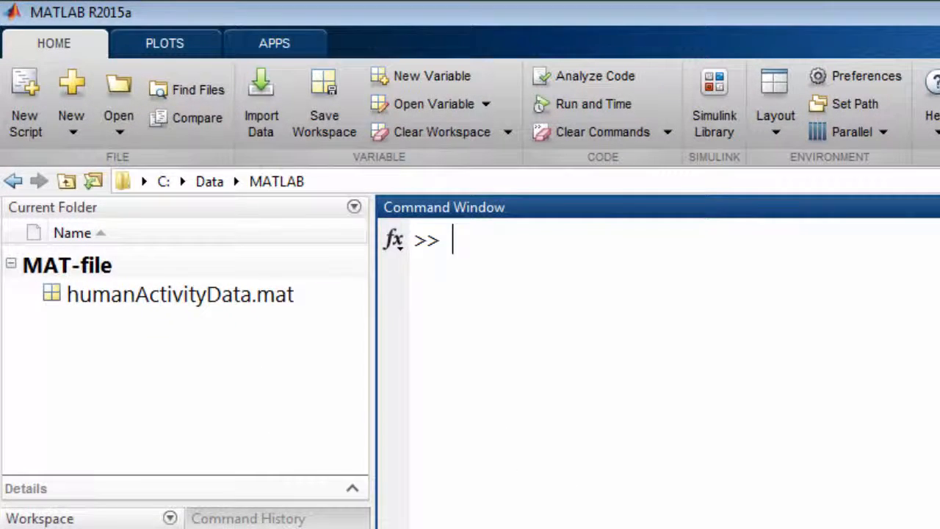
Open the Classification Learner app from MATLAB
{"action": "type", "text": "classificationLearner"}
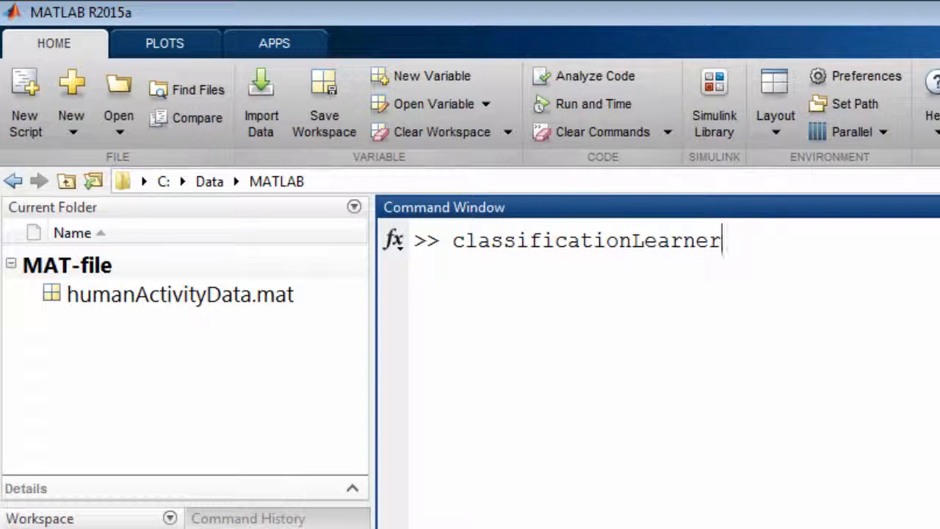
{"action": "left_click", "coordinate": [288, 40]}
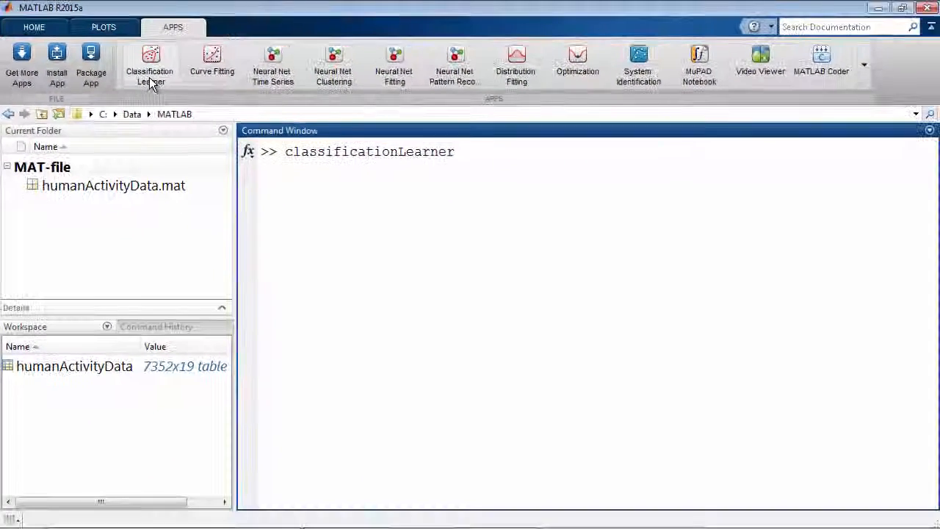
{"action": "left_click", "coordinate": [152, 79]}
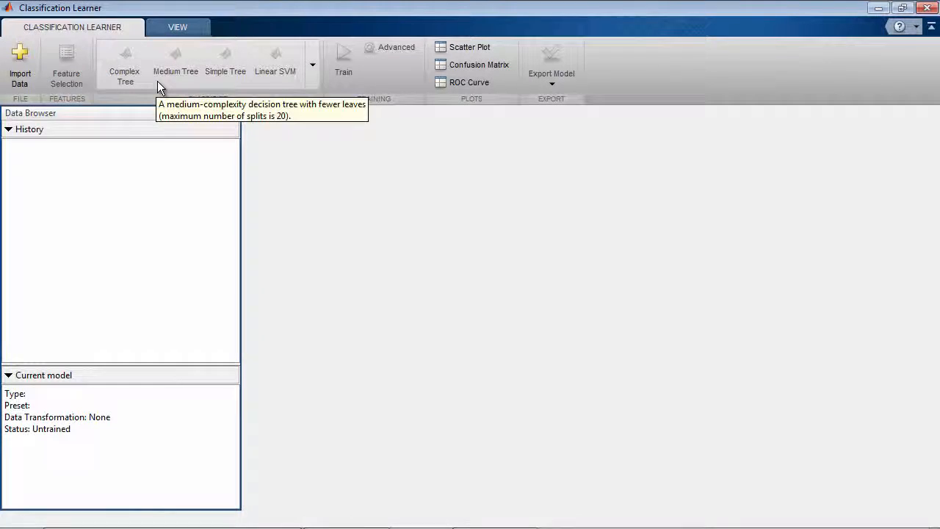
Import the humanActivityData dataset using Holdout validation with 25 percent held out
{"action": "left_click", "coordinate": [29, 73]}
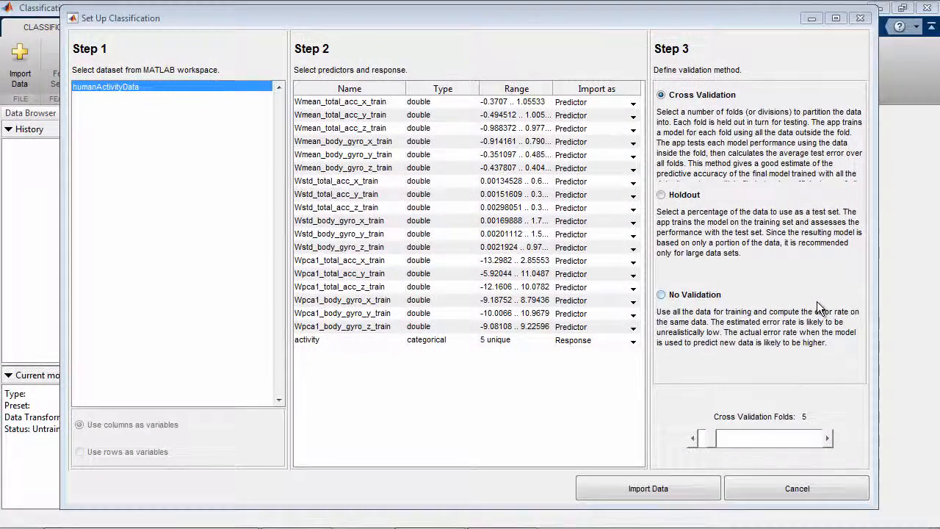
{"action": "left_click", "coordinate": [649, 203]}
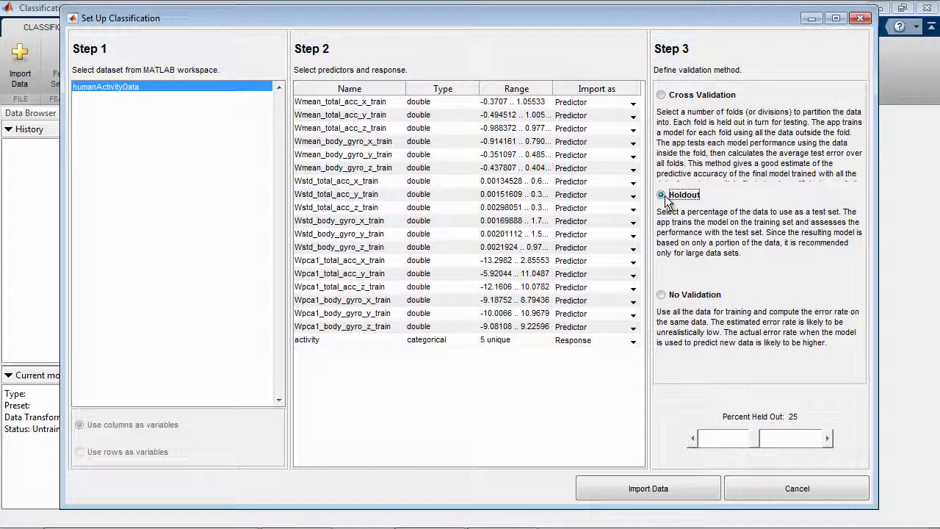
{"action": "left_click", "coordinate": [650, 489]}
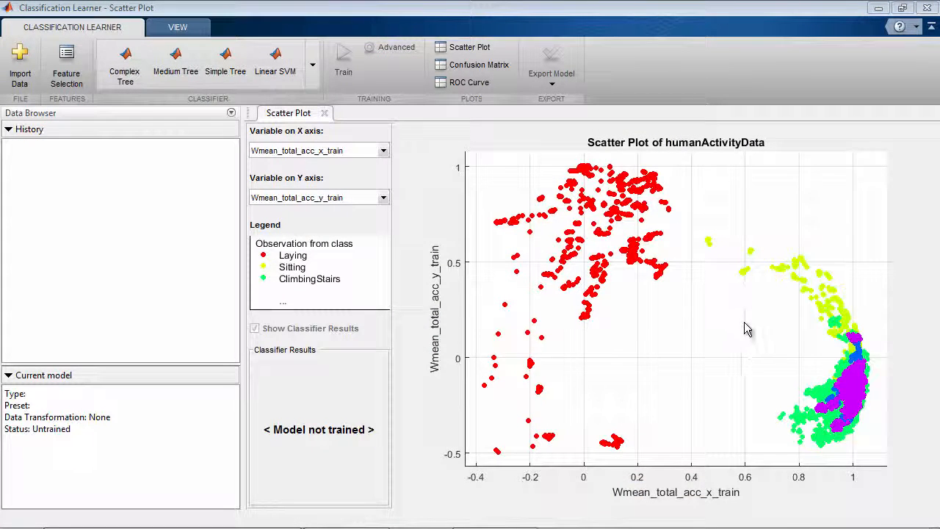
Plot Wmean_total_acc_z_train on the scatter plot's Y axis, and replace it with Wmean_body_gyro_y_train
{"action": "left_click", "coordinate": [382, 198]}
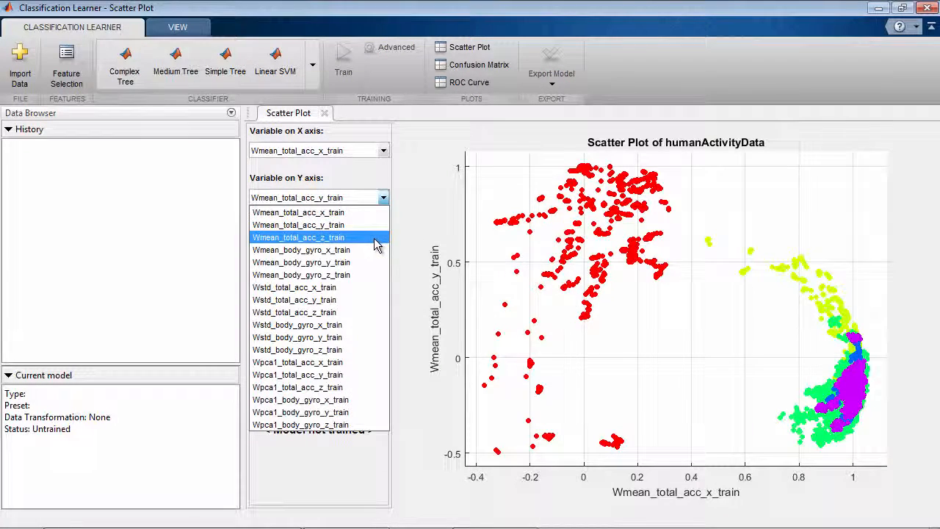
{"action": "left_click", "coordinate": [374, 238]}
{"action": "left_click", "coordinate": [363, 201]}
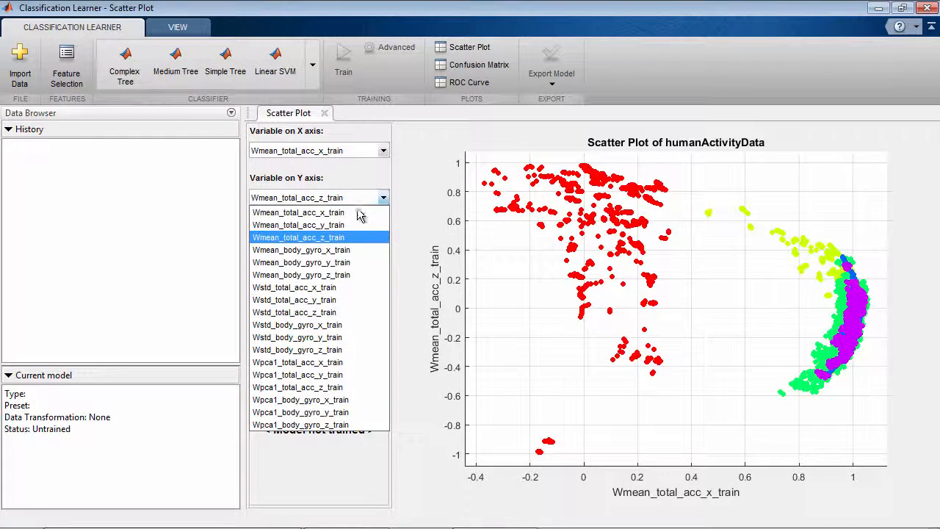
{"action": "left_click", "coordinate": [358, 263]}
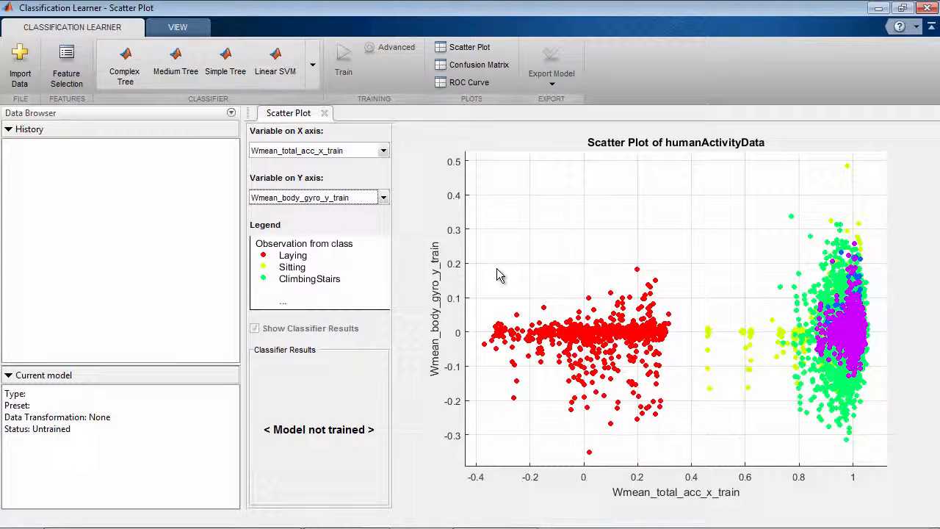
Choose the Fine KNN nearest neighbor classifier and train it on the imported data
{"action": "left_click", "coordinate": [314, 87]}
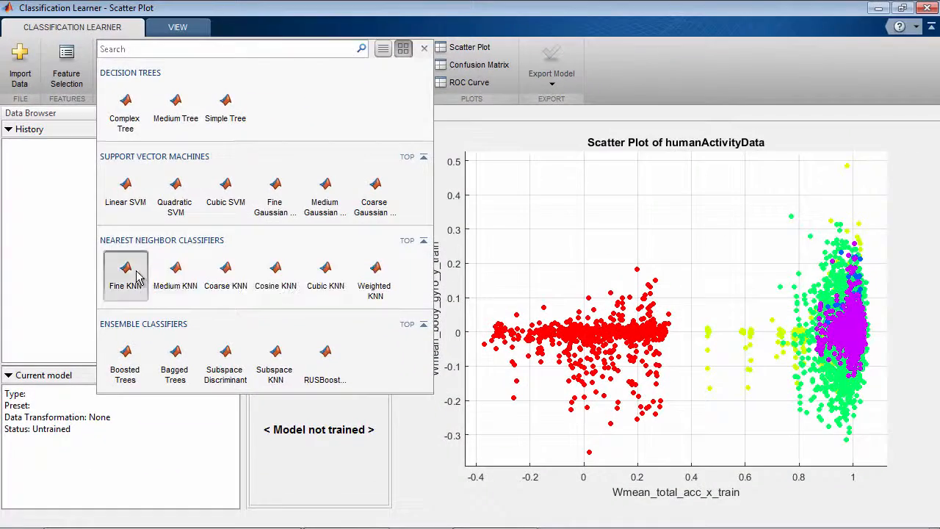
{"action": "left_click", "coordinate": [136, 275]}
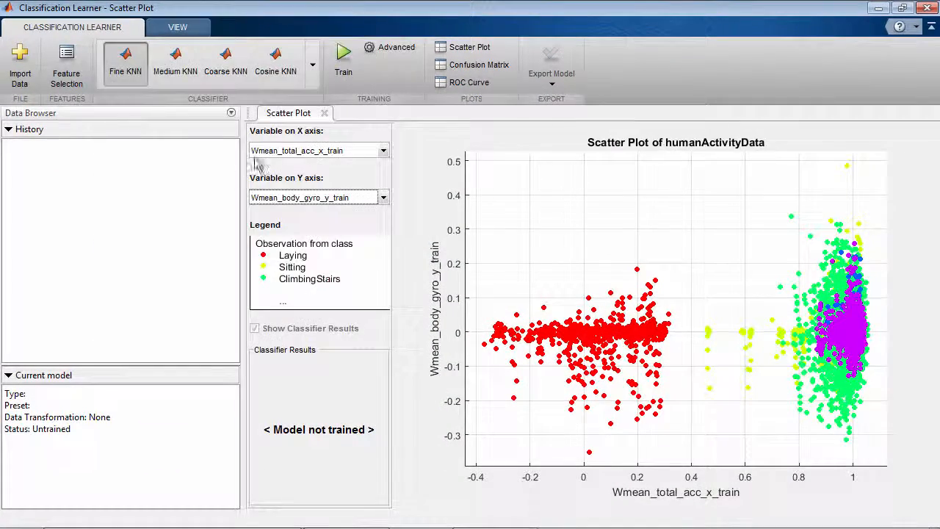
{"action": "left_click", "coordinate": [355, 73]}
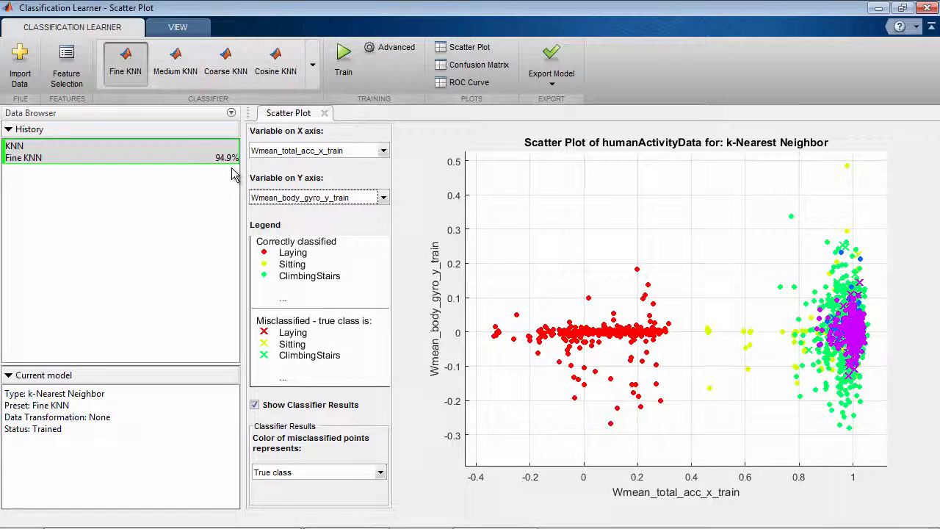
Train the Complex Tree, Medium Tree and Simple Tree decision tree classifiers one after another
{"action": "left_click", "coordinate": [312, 65]}
{"action": "left_click", "coordinate": [126, 265]}
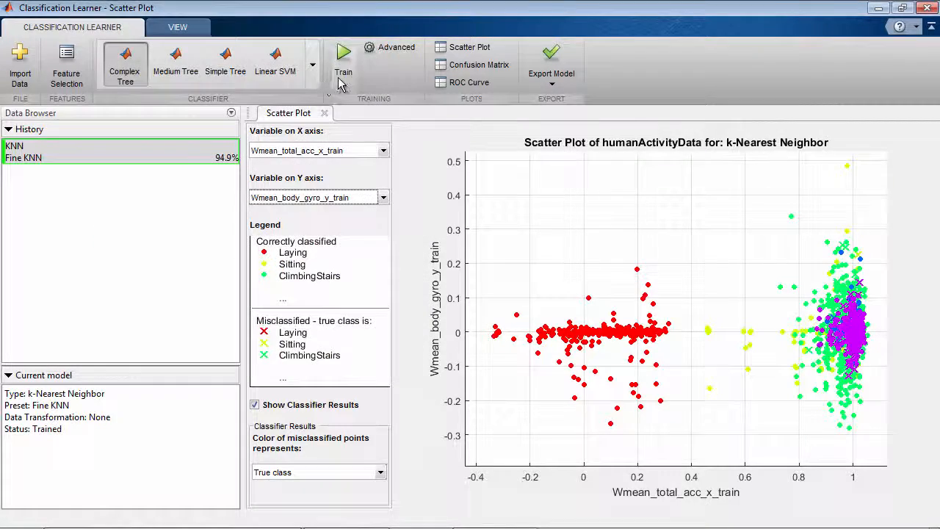
{"action": "left_click", "coordinate": [340, 82]}
{"action": "left_click", "coordinate": [176, 63]}
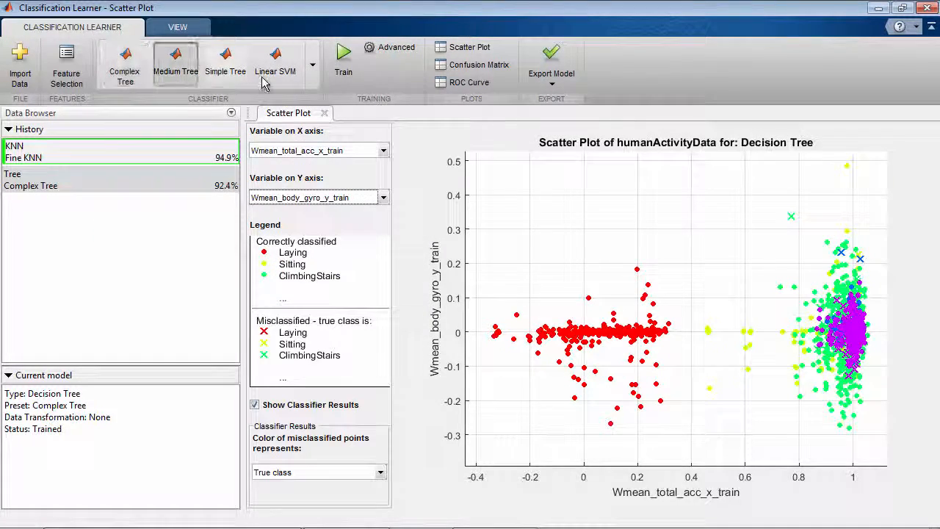
{"action": "left_click", "coordinate": [340, 74]}
{"action": "left_click", "coordinate": [225, 62]}
{"action": "left_click", "coordinate": [339, 74]}
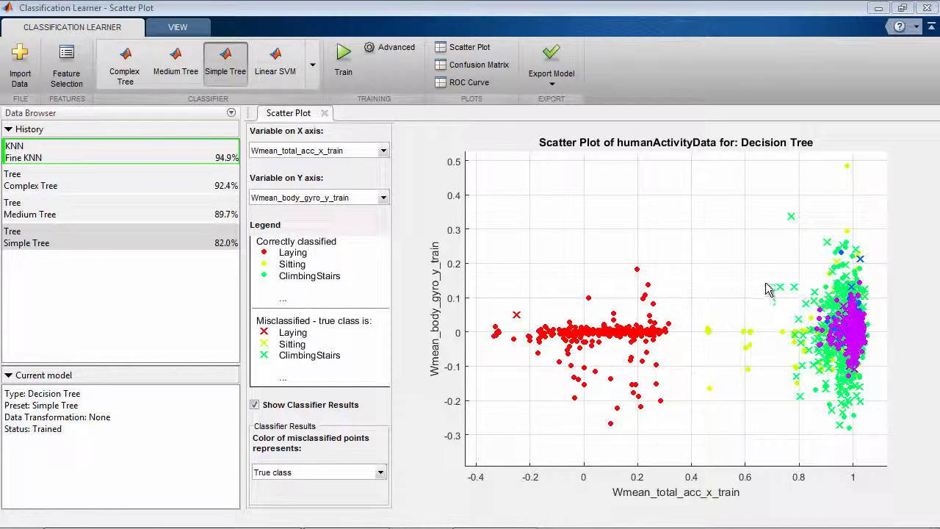
Examine the Fine KNN model's confusion matrix and its ROC curve with Sitting as the positive class, and return to the scatter plot
{"action": "left_click", "coordinate": [496, 70]}
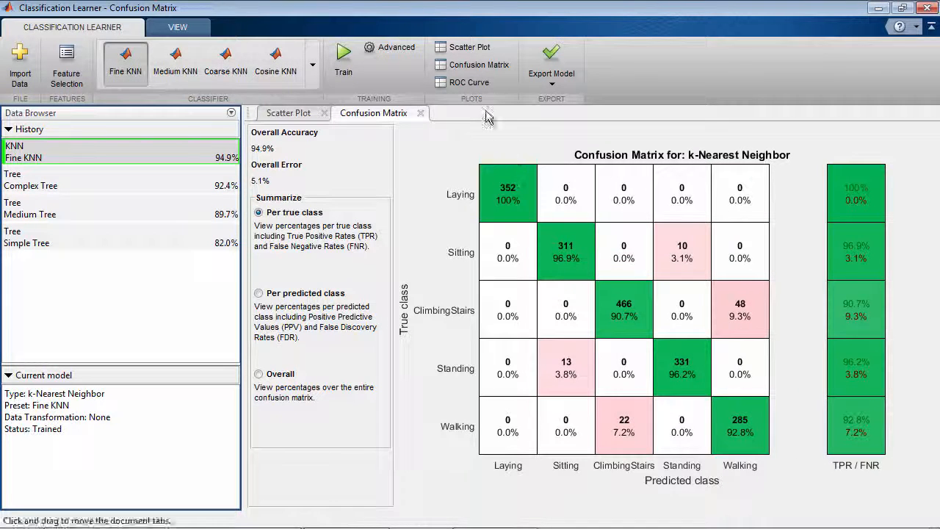
{"action": "left_click", "coordinate": [472, 85]}
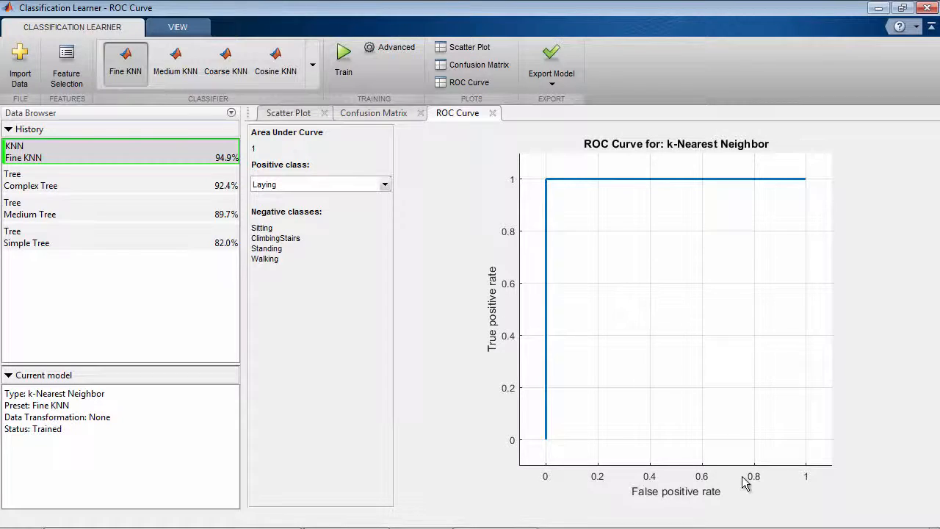
{"action": "left_click", "coordinate": [330, 185]}
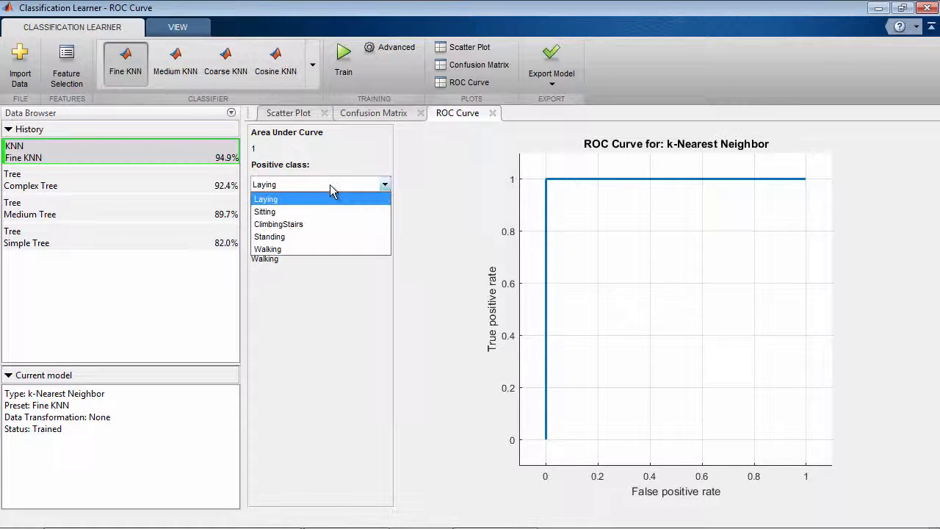
{"action": "left_click", "coordinate": [329, 210]}
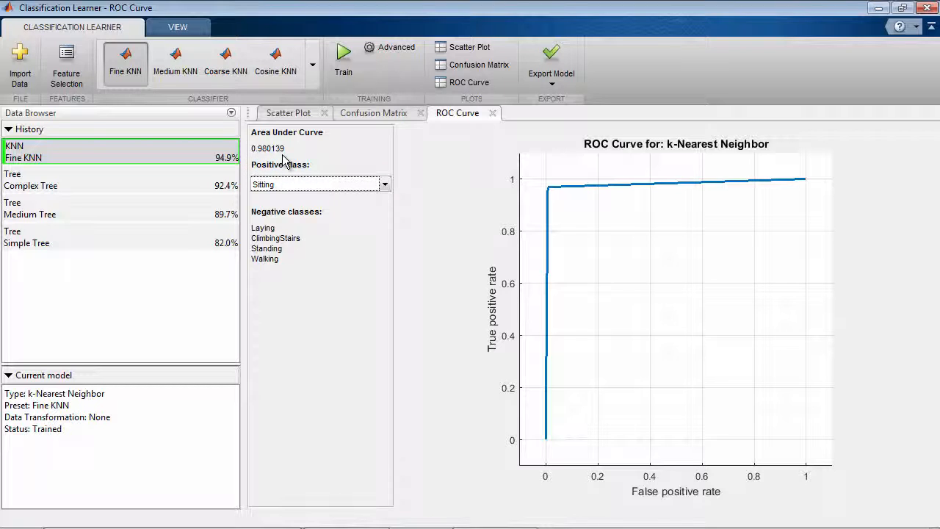
{"action": "left_click", "coordinate": [281, 113]}
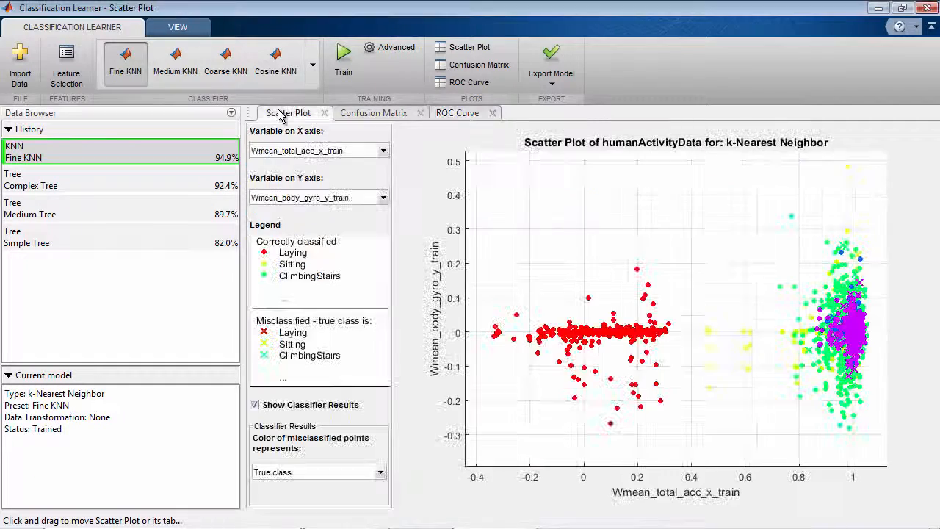
Exclude the features Wmean_total_acc_x_train, Wmean_total_acc_y_train and Wmean_total_acc_z_train from the model's predictors
{"action": "left_click", "coordinate": [74, 81]}
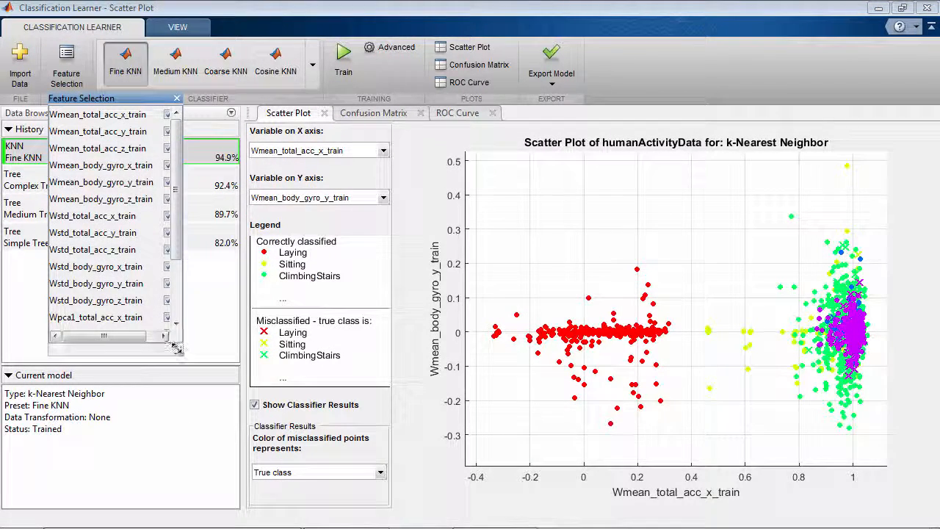
{"action": "left_click_drag", "start_coordinate": [177, 349], "coordinate": [206, 377]}
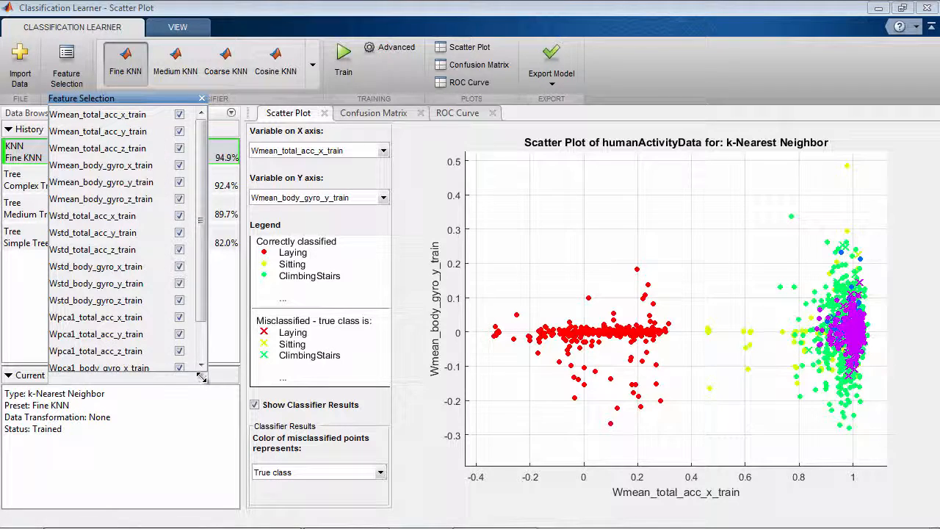
{"action": "left_click", "coordinate": [180, 115]}
{"action": "left_click", "coordinate": [180, 132]}
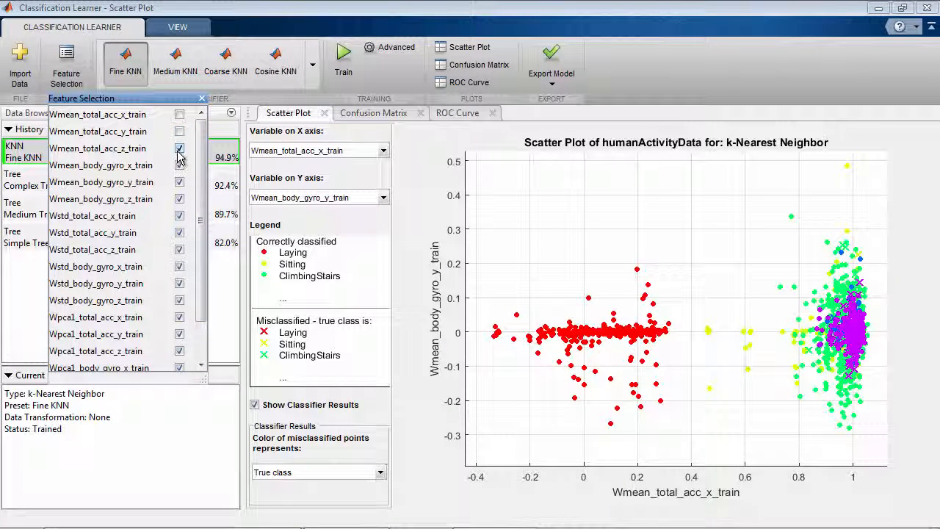
{"action": "left_click", "coordinate": [66, 66]}
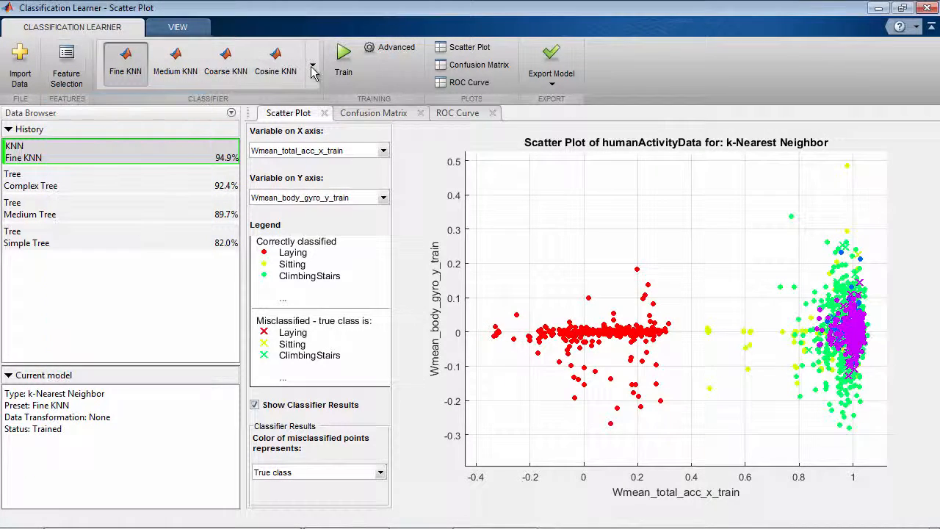
Set the KNN classifier's number of neighbors to 4 and train this custom model
{"action": "left_click", "coordinate": [387, 49]}
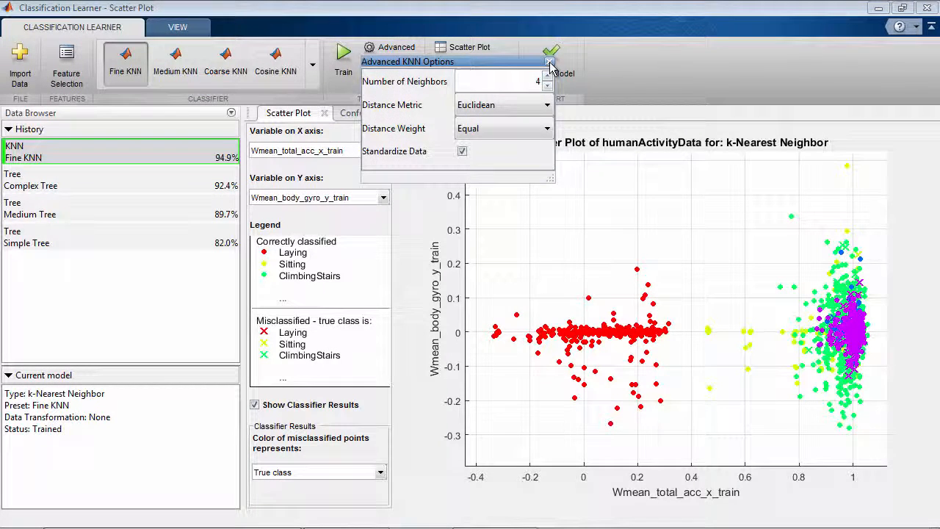
{"action": "left_click", "coordinate": [549, 62]}
{"action": "left_click", "coordinate": [353, 76]}
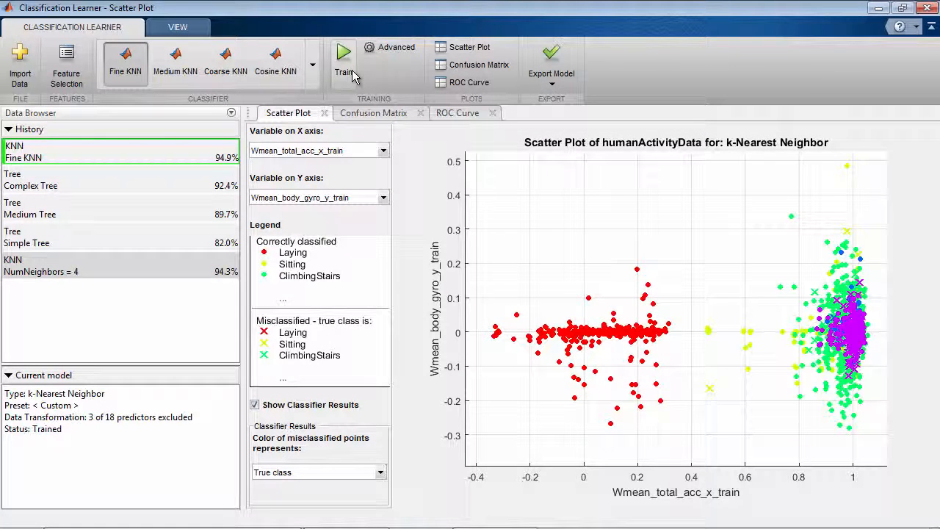
Export the trained Fine KNN model from the history to the workspace as trainedClassifier
{"action": "left_click", "coordinate": [178, 154]}
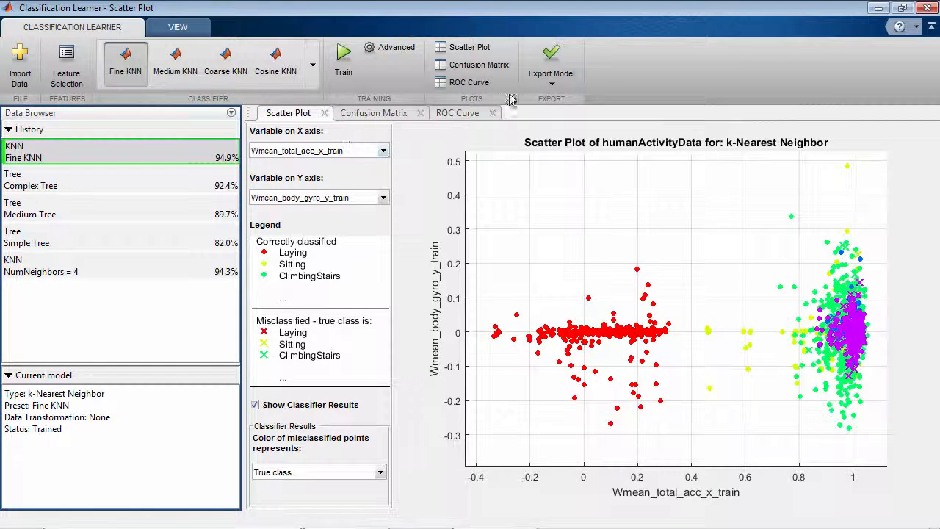
{"action": "left_click", "coordinate": [551, 81]}
{"action": "left_click", "coordinate": [614, 121]}
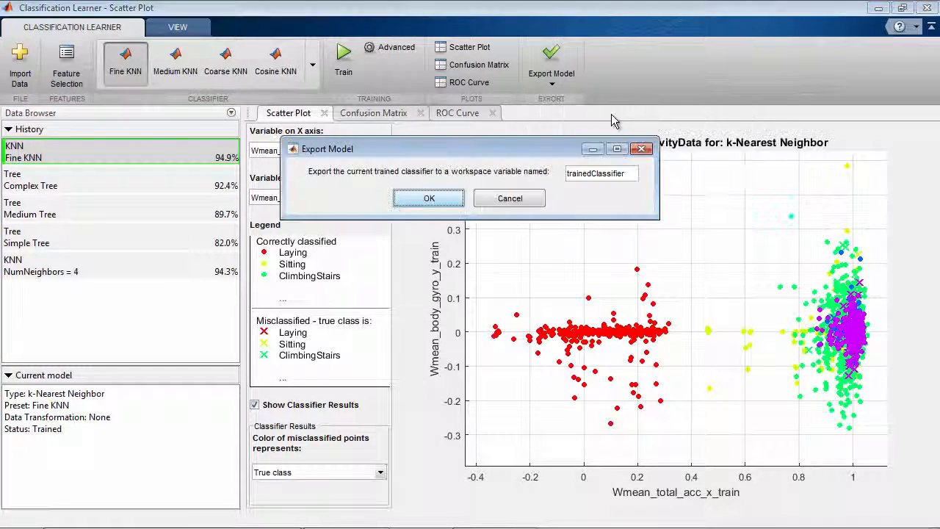
{"action": "left_click", "coordinate": [444, 199]}
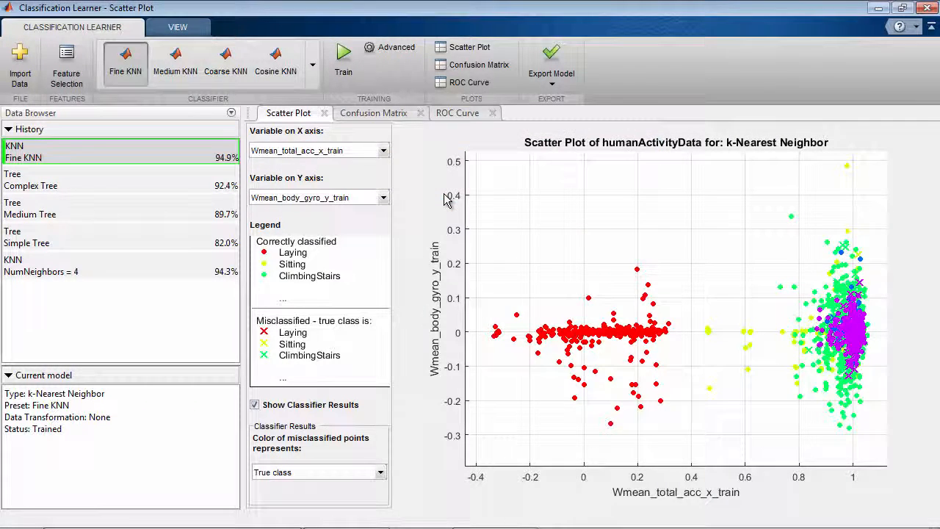
Switch to the main MATLAB window and highlight the example command yfit = predict(trainedClassifier, X) in the export instructions
{"action": "key", "text": "alt+Tab"}
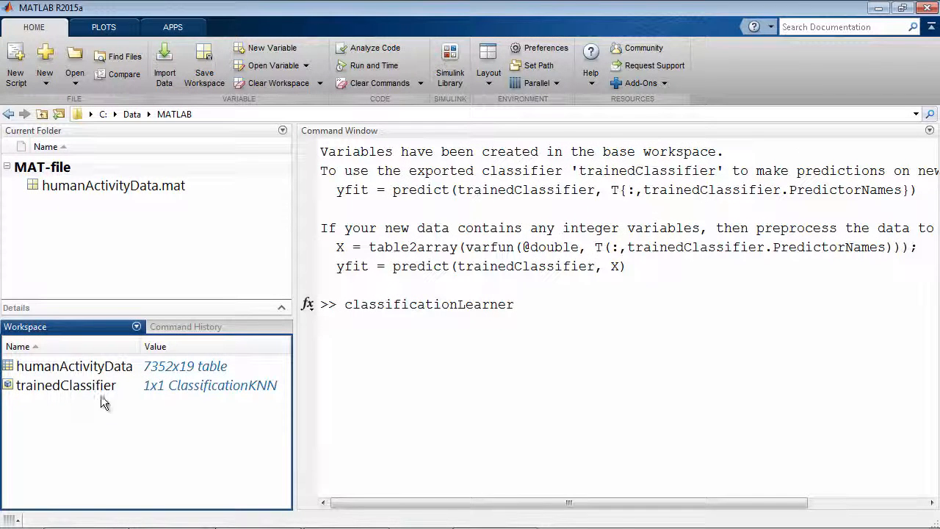
{"action": "left_click", "coordinate": [340, 264]}
{"action": "left_click_drag", "start_coordinate": [339, 265], "coordinate": [630, 266]}
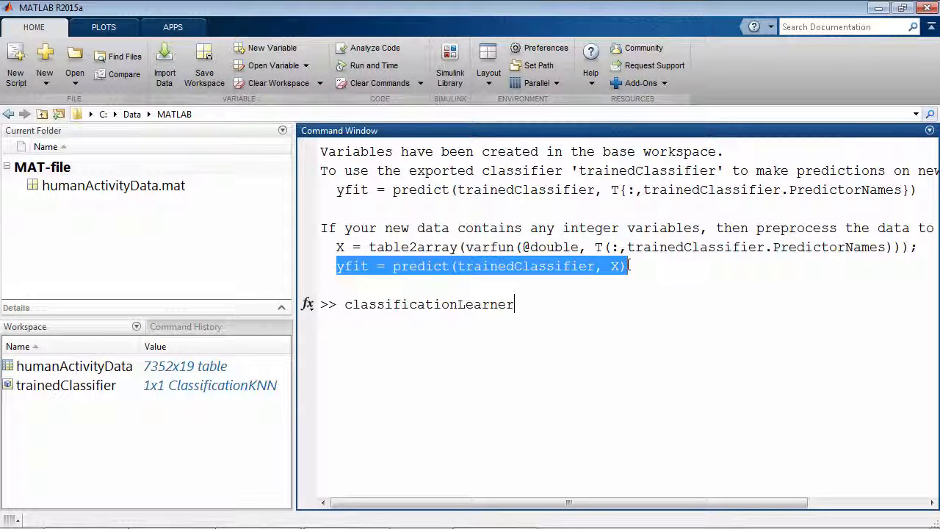
Return to Classification Learner, generate MATLAB code that trains the Fine KNN model, and enlarge the editor area showing it
{"action": "key", "text": "alt+Tab"}
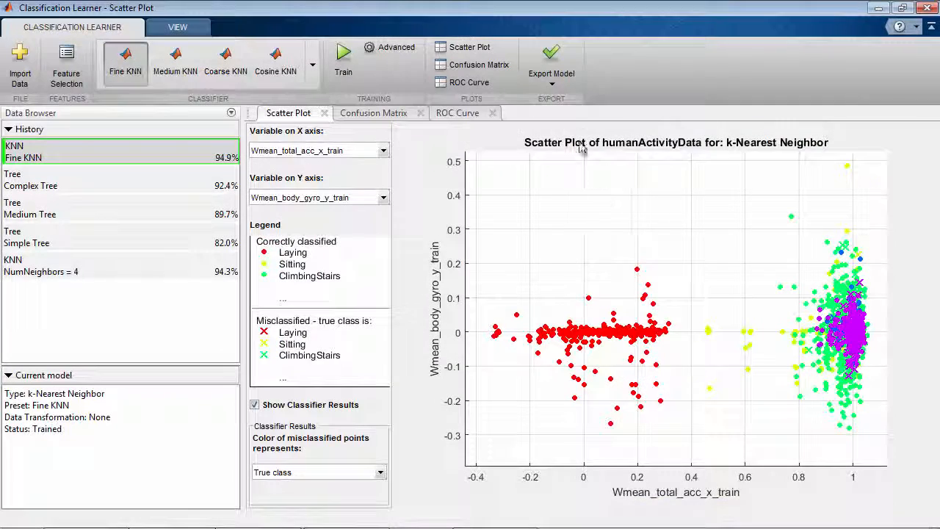
{"action": "left_click", "coordinate": [551, 70]}
{"action": "left_click", "coordinate": [609, 217]}
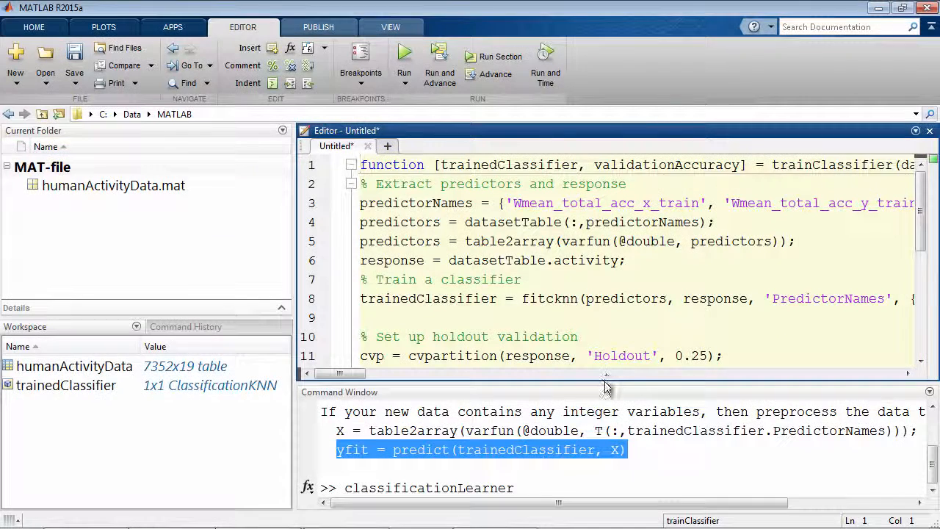
{"action": "left_click_drag", "start_coordinate": [605, 387], "coordinate": [609, 436]}
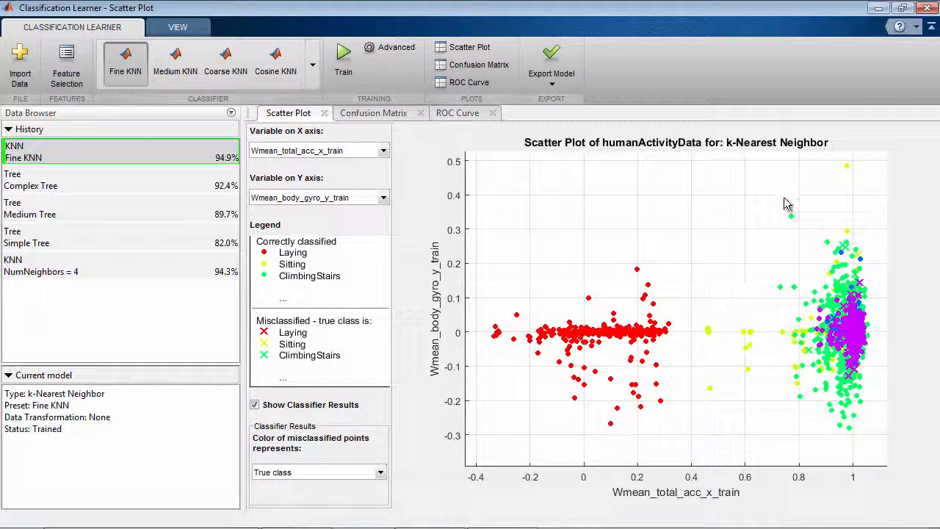
Open the Classification Learner help from the app and read the Choose a Classifier page, including its table of algorithm characteristics
{"action": "left_click", "coordinate": [899, 28]}
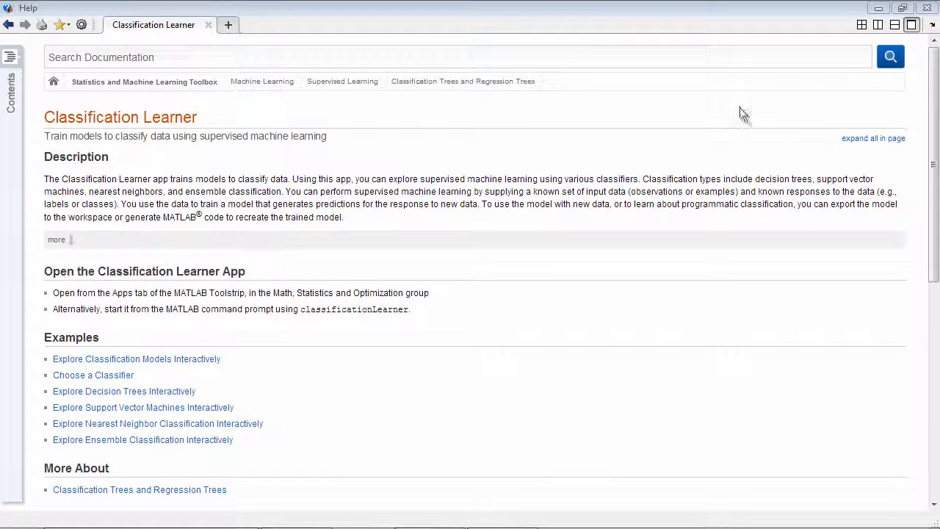
{"action": "scroll", "coordinate": [681, 207], "scroll_direction": "down", "scroll_amount": 5}
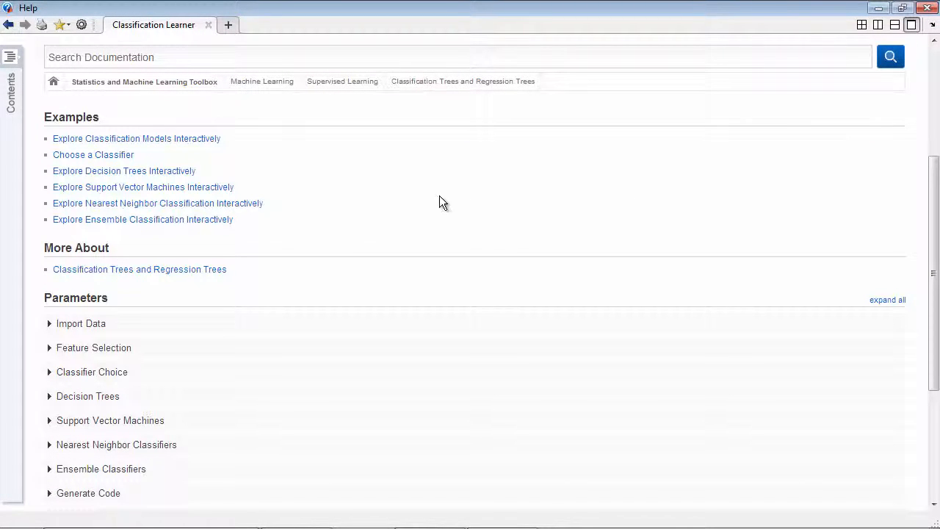
{"action": "left_click", "coordinate": [121, 156]}
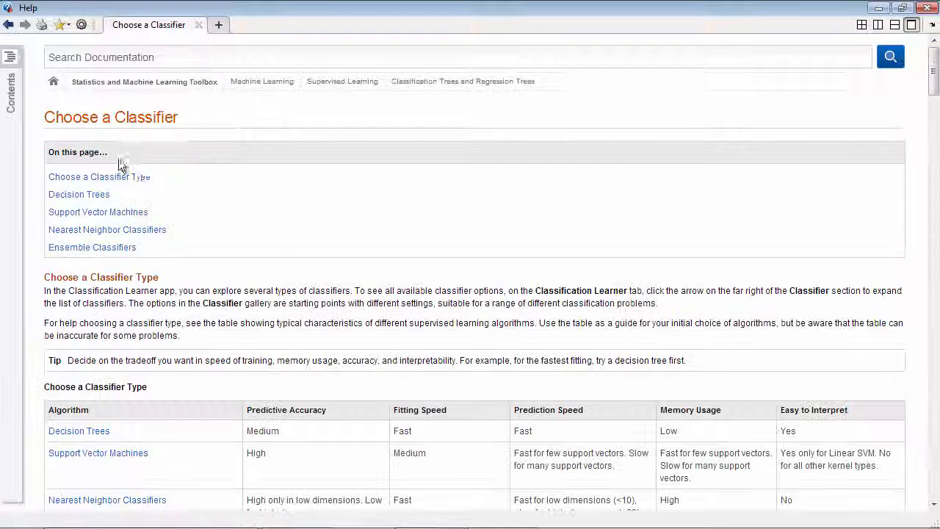
{"action": "scroll", "coordinate": [477, 208], "scroll_direction": "down", "scroll_amount": 5}
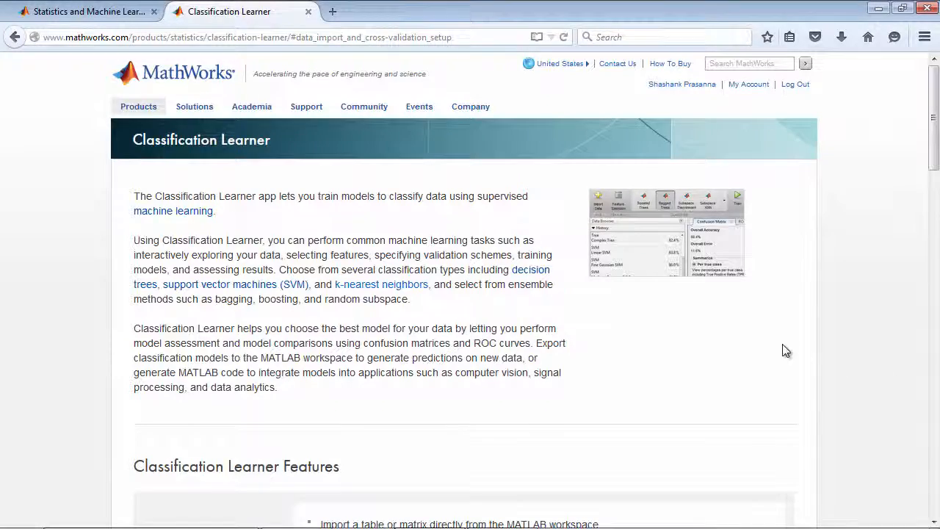
On the Classification Learner web page, review Data Exploration and Feature Selection, Classification Algorithms, and the example datasets
{"action": "scroll", "coordinate": [784, 350], "scroll_direction": "down", "scroll_amount": 4}
{"action": "scroll", "coordinate": [789, 350], "scroll_direction": "down", "scroll_amount": 6}
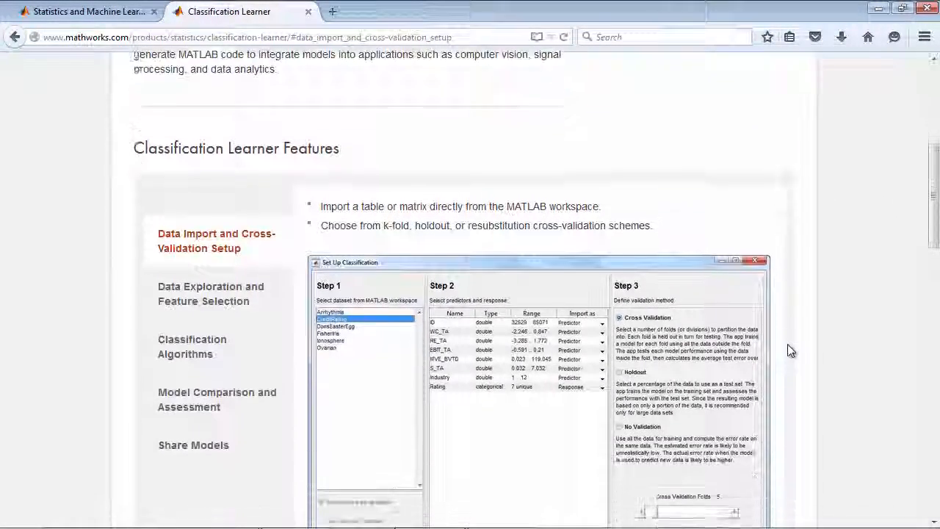
{"action": "left_click", "coordinate": [224, 190]}
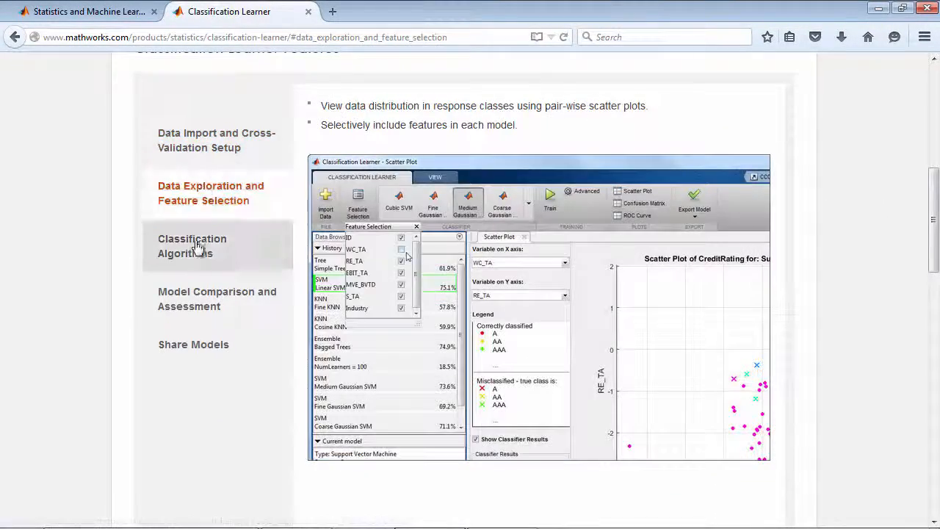
{"action": "left_click", "coordinate": [197, 252]}
{"action": "scroll", "coordinate": [203, 255], "scroll_direction": "down", "scroll_amount": 14}
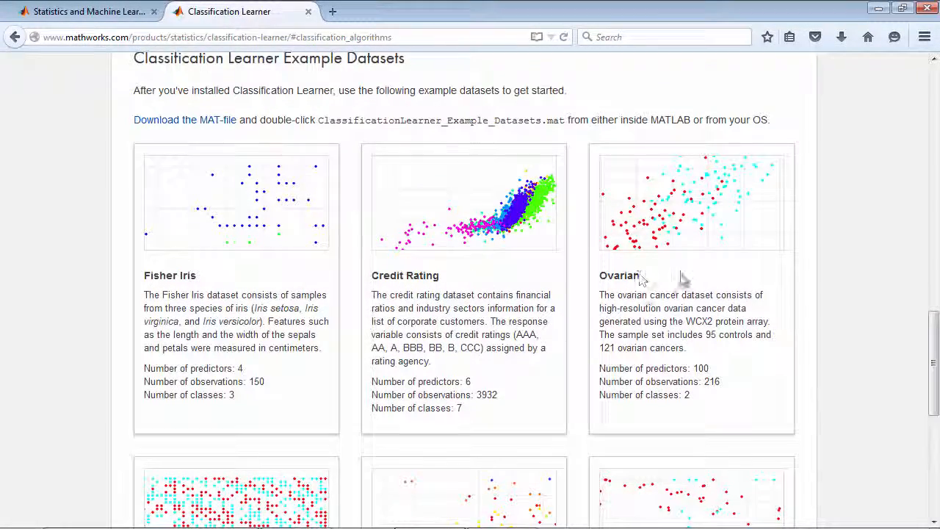
Open the Apps page of the Statistics and Machine Learning Toolbox website and locate the Classification Learner app description
{"action": "left_click", "coordinate": [124, 16]}
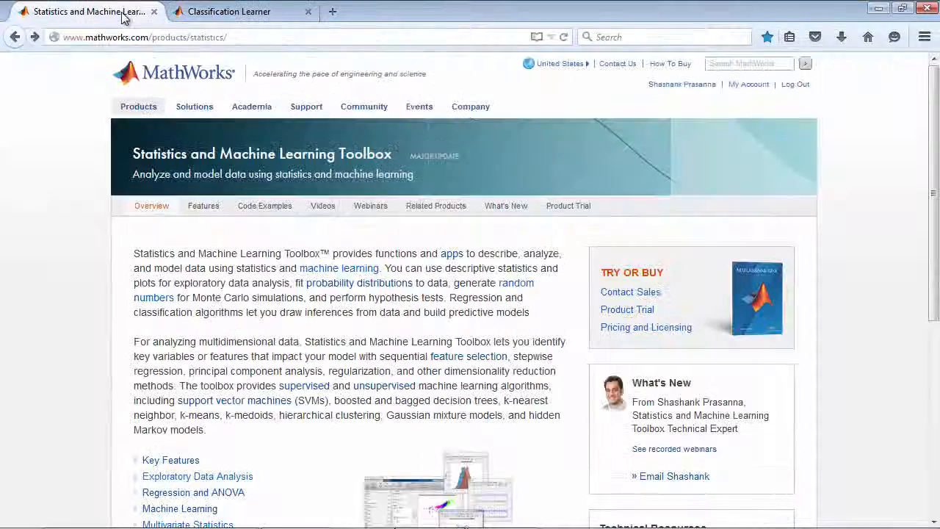
{"action": "scroll", "coordinate": [430, 298], "scroll_direction": "down", "scroll_amount": 8}
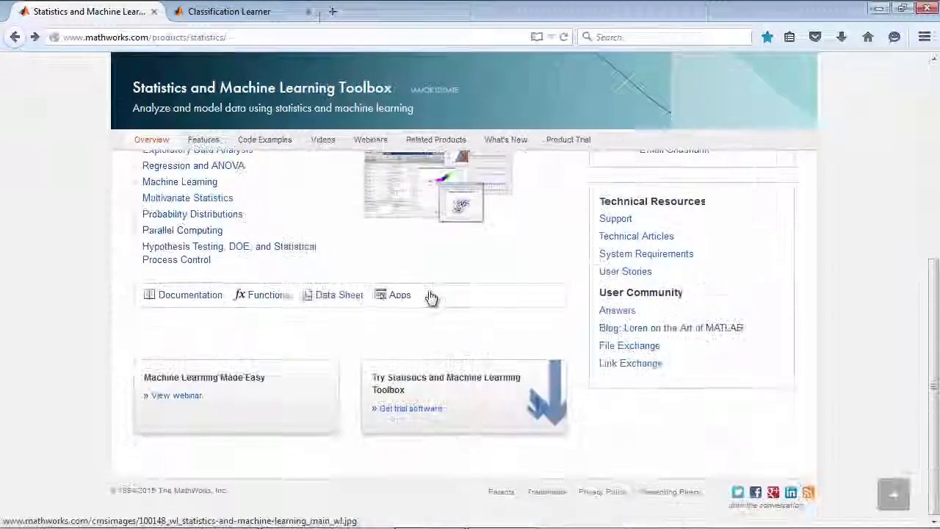
{"action": "left_click", "coordinate": [400, 300]}
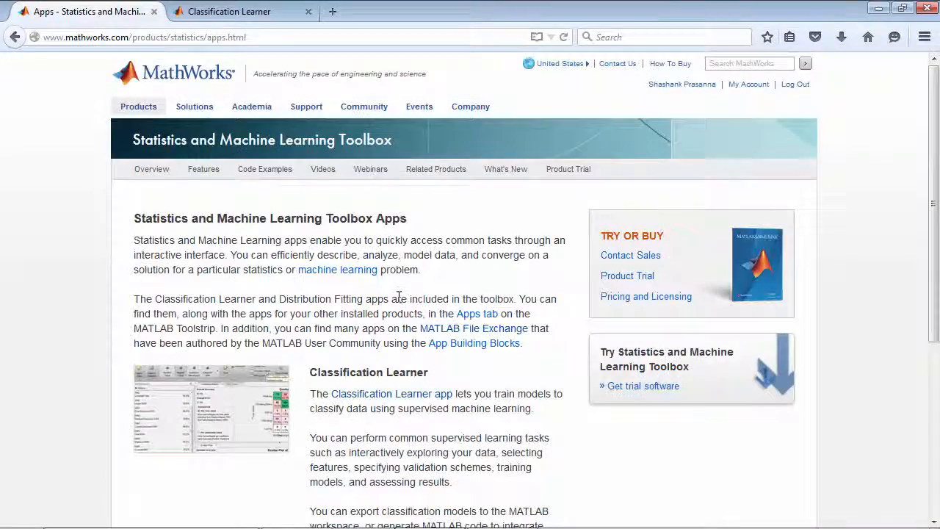
{"action": "scroll", "coordinate": [405, 262], "scroll_direction": "down", "scroll_amount": 3}
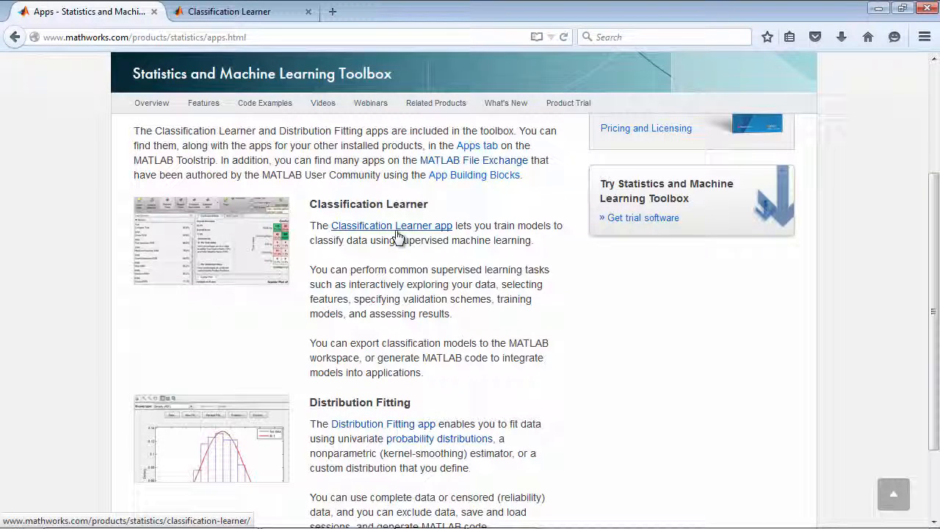